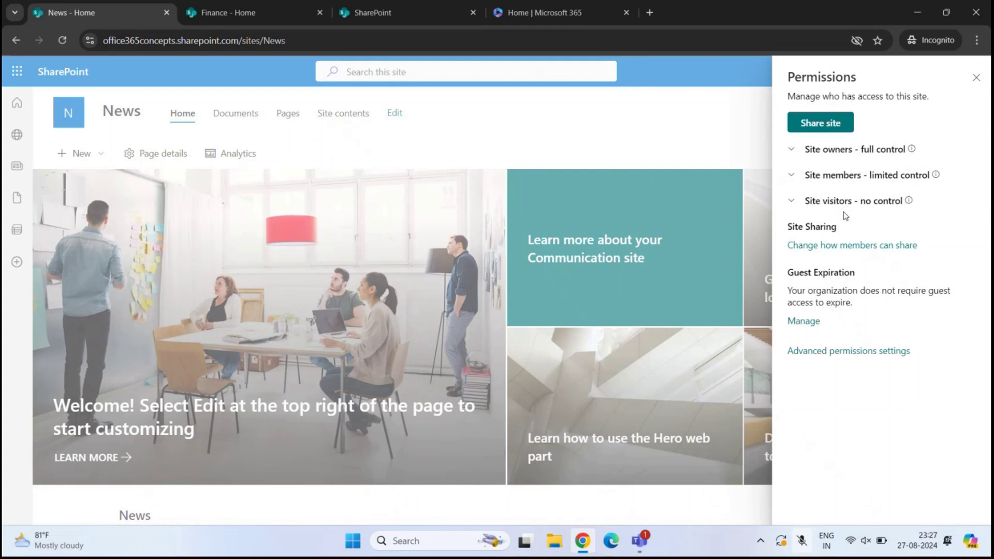
Expand the site owners, members and visitors groups in the News site's permissions to review who has access, and close the pane
left_click(791, 150)
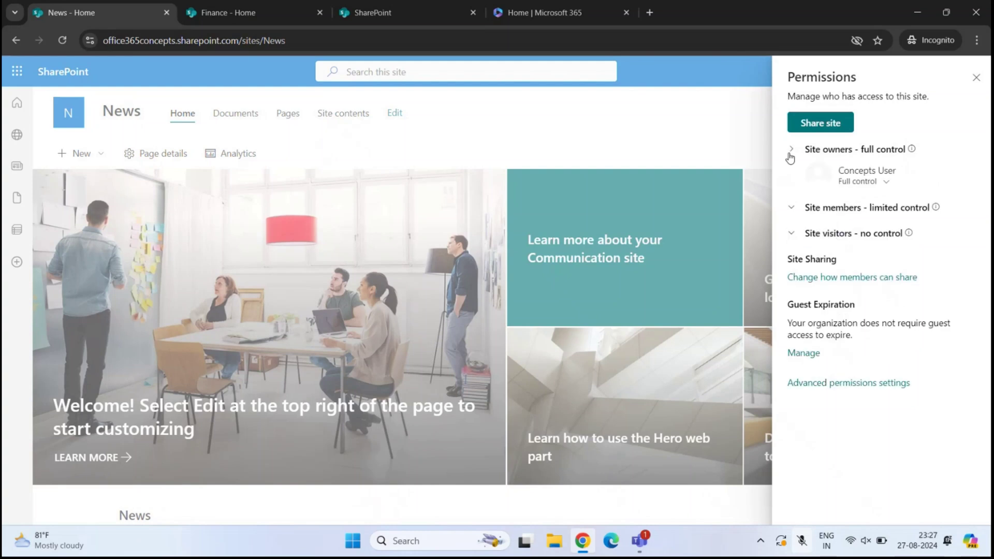
left_click(791, 205)
left_click(792, 247)
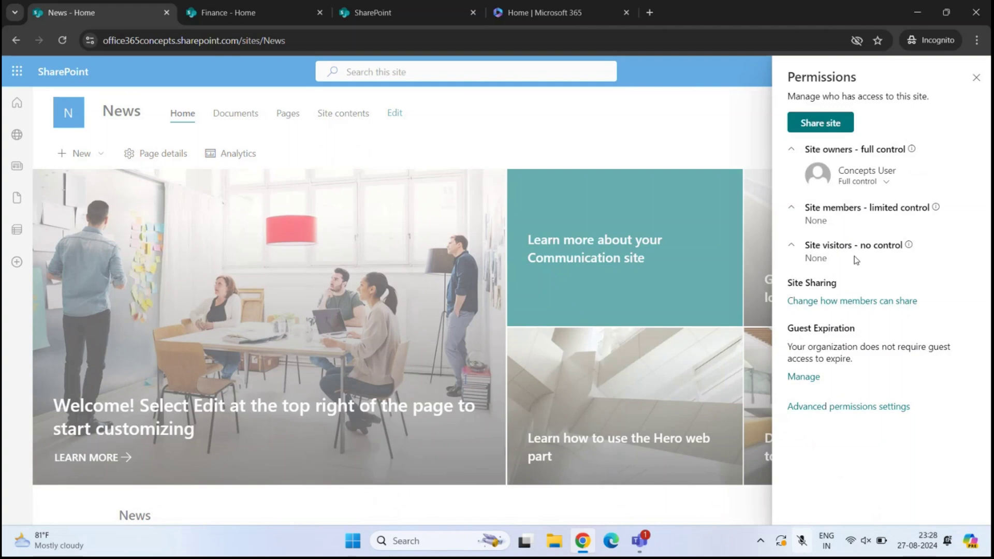
left_click(542, 165)
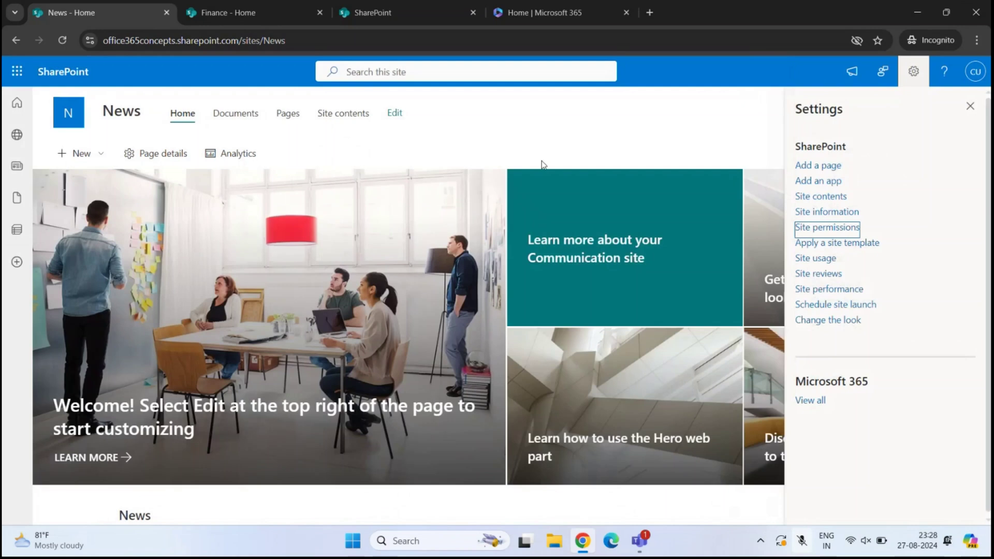
Open the News site's Documents library in a new tab and check in its library permissions where they are inherited from
left_click(239, 118, "ctrl")
key("ctrl+Tab")
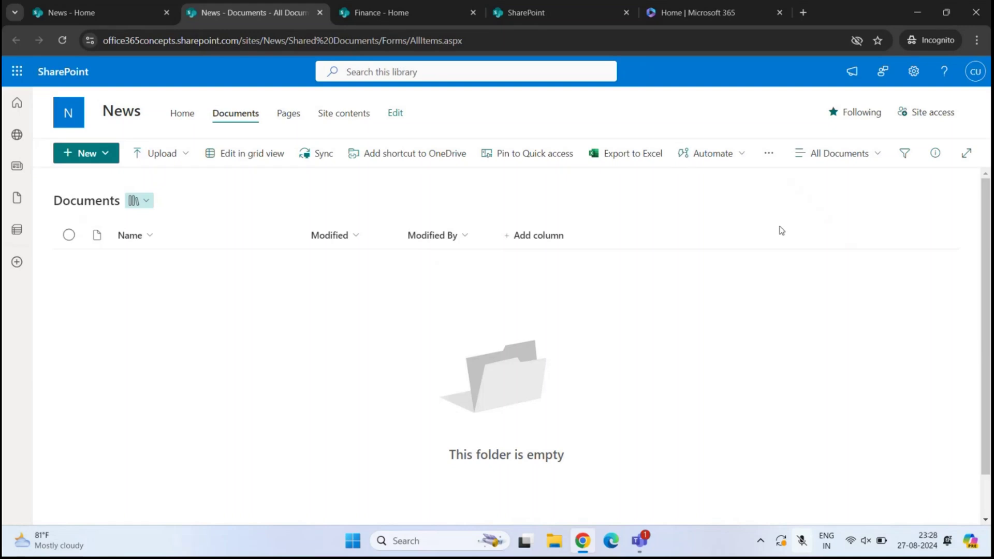
left_click(913, 71)
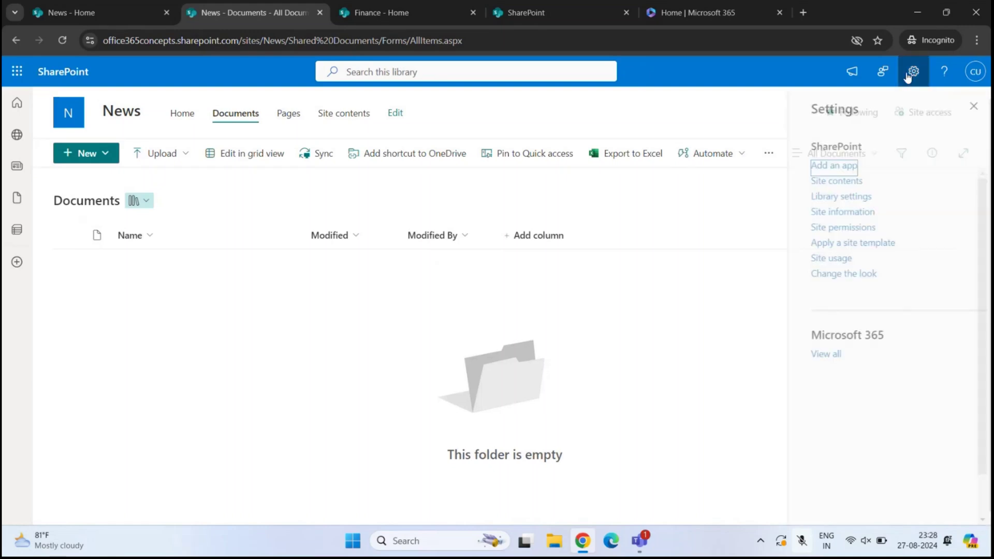
left_click(837, 198)
left_click(823, 252)
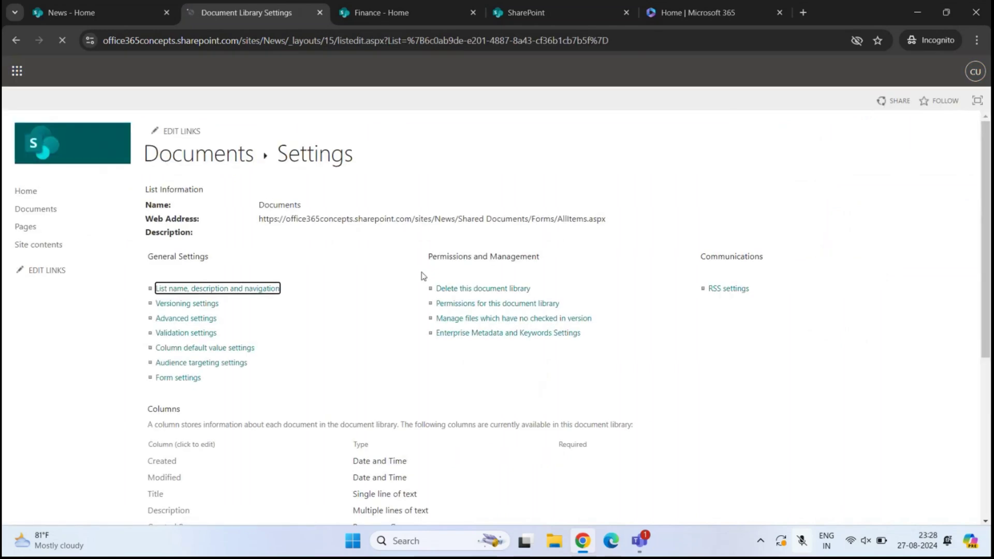
left_click(533, 305)
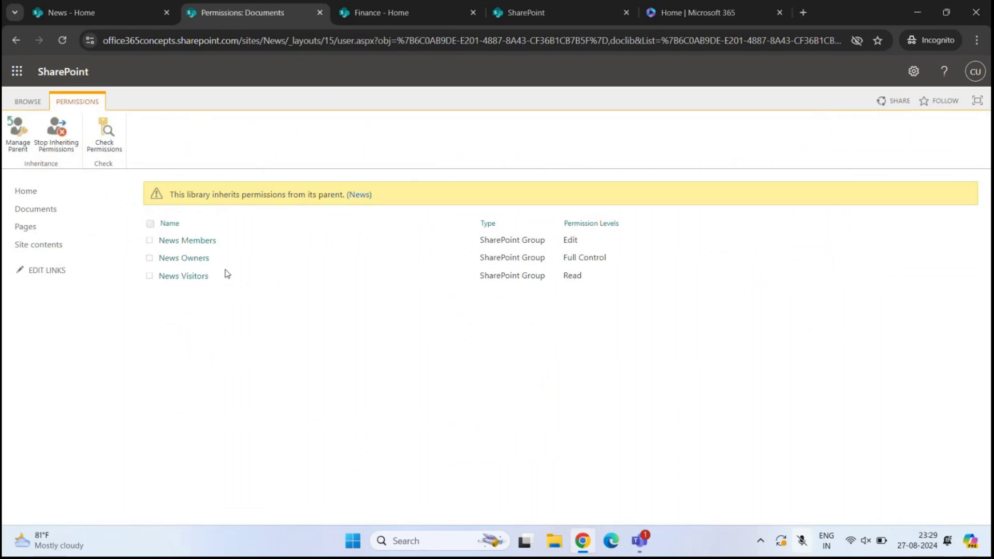
left_click_drag(170, 197, 344, 195)
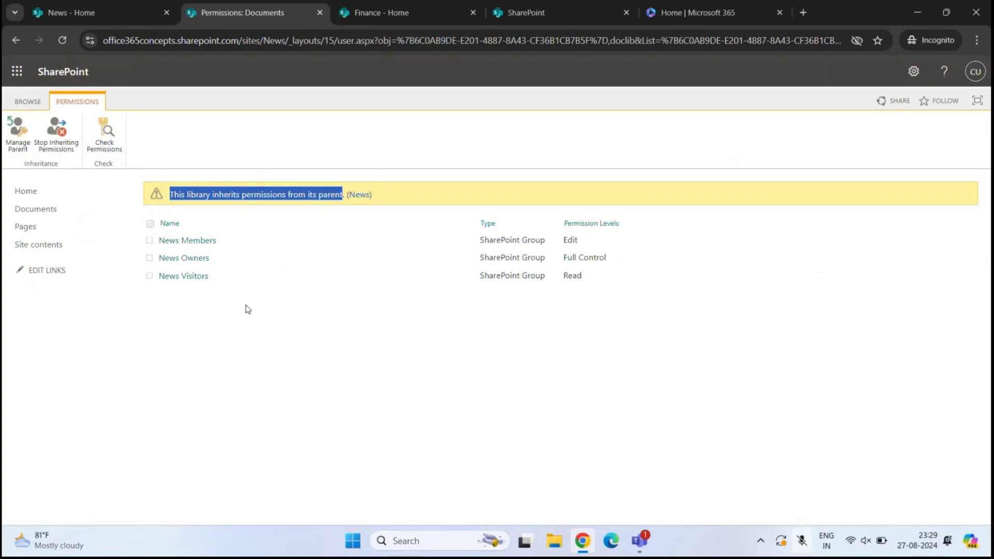
Examine the members of the News Owners, News Members and News Visitors groups, returning to the library's permissions page after each
left_click(195, 259)
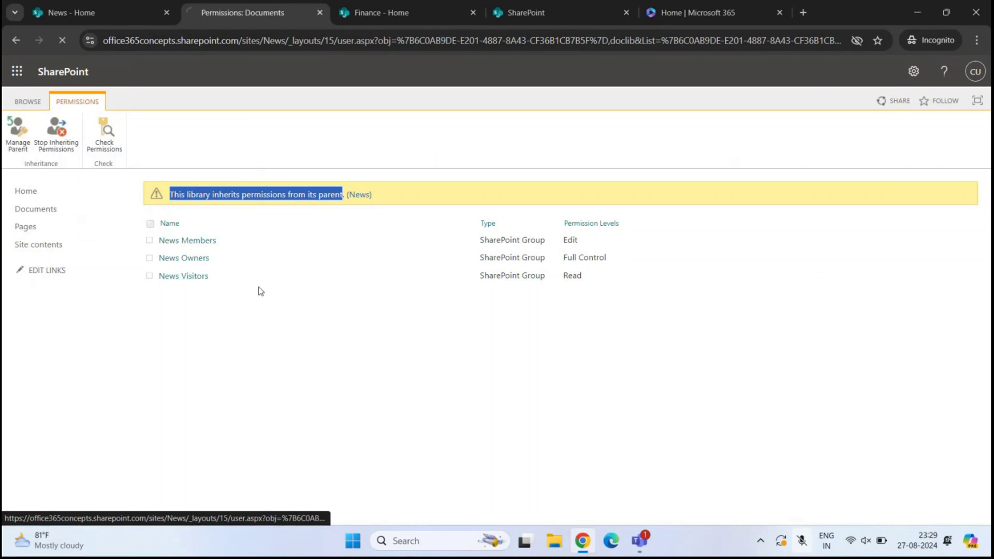
left_click_drag(266, 244, 190, 244)
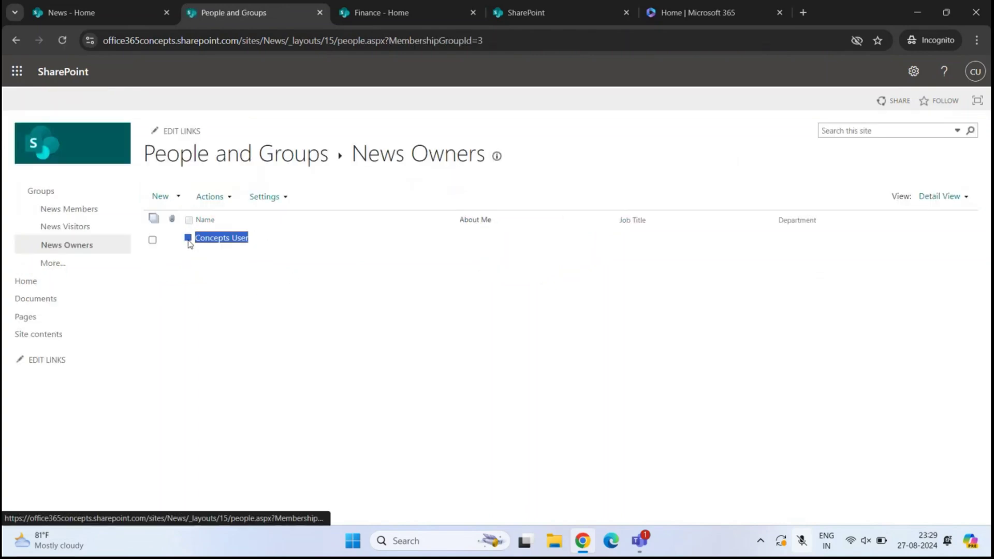
left_click(352, 280)
left_click(16, 44)
left_click(24, 43)
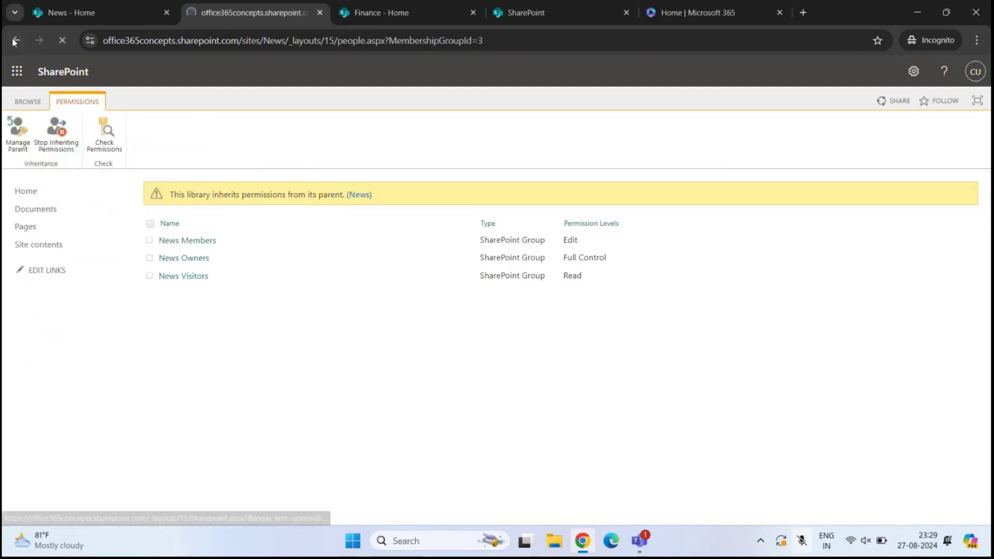
left_click(186, 242)
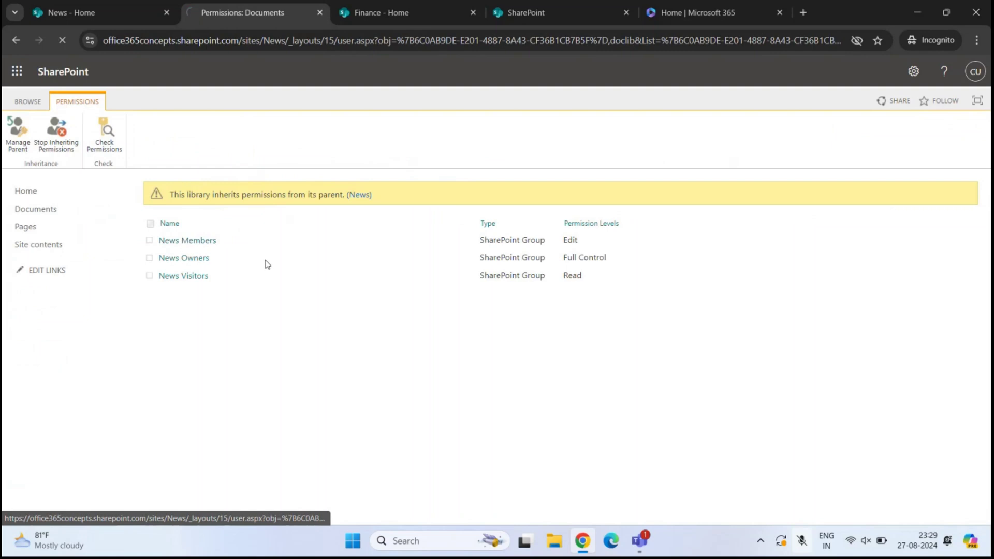
key("alt+Left")
left_click(191, 277)
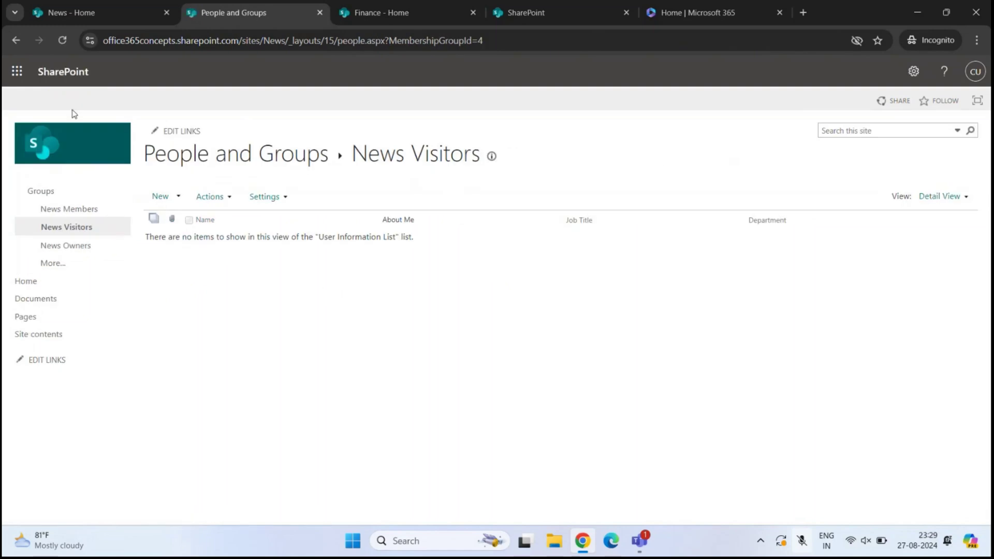
left_click(16, 41)
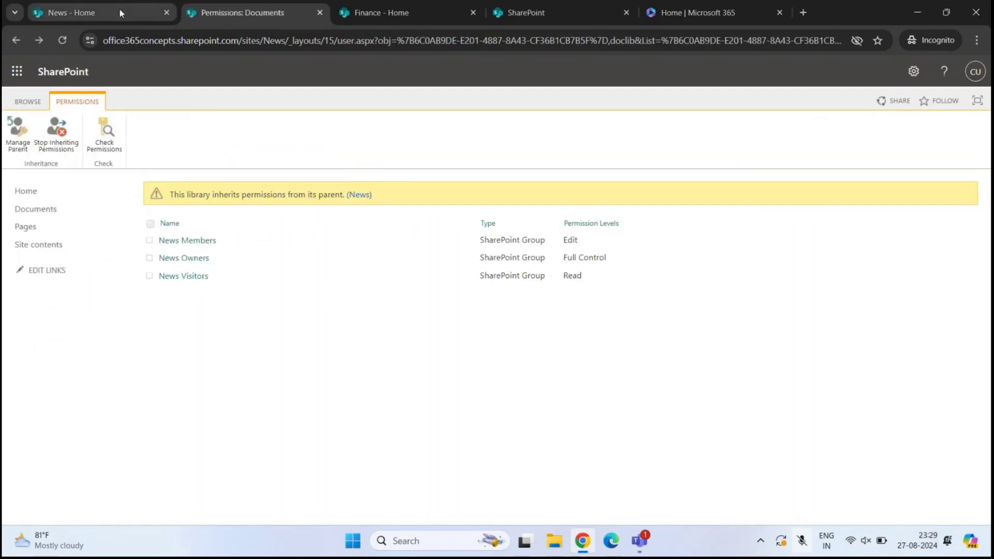
Open the News site's permissions pane and compare its groups with those on the Documents library's permissions page
left_click(120, 13)
left_click(826, 227)
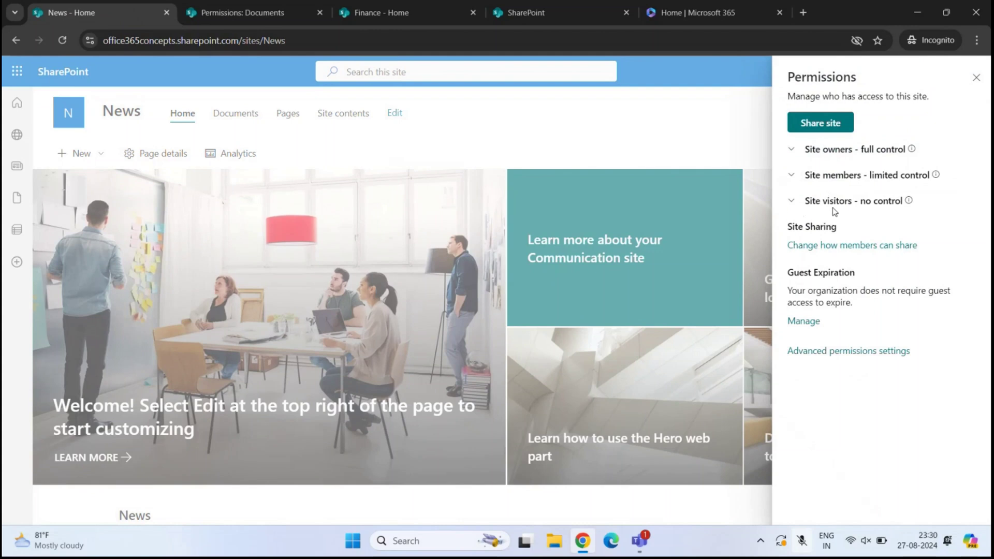
left_click(243, 15)
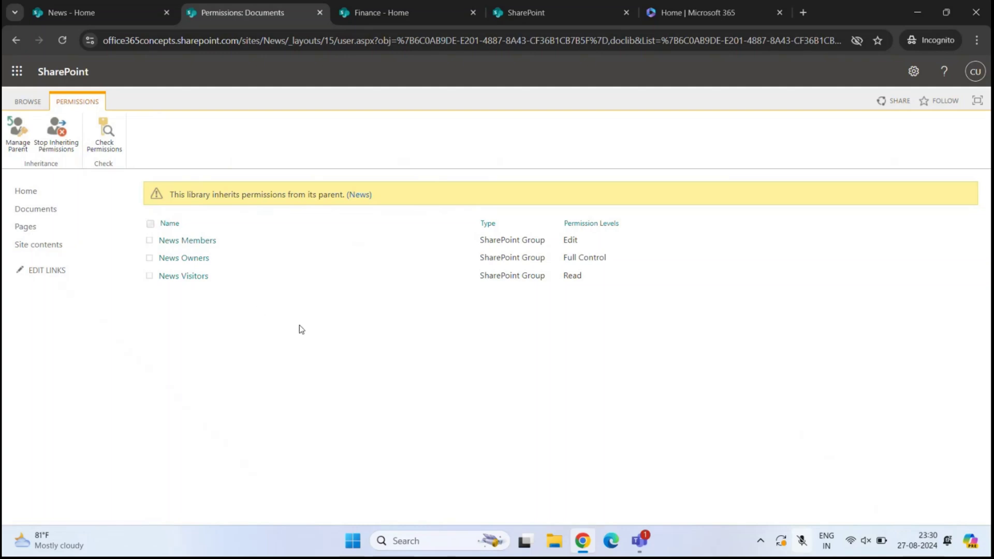
View the permission groups in the News site's advanced permissions settings and return to the site's home page
key("ctrl+shift+Tab")
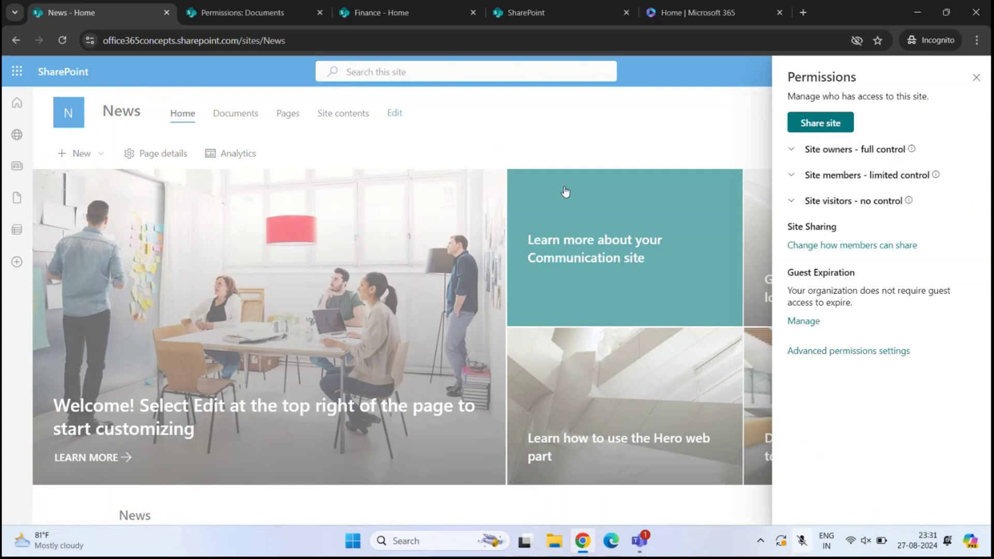
left_click(845, 352)
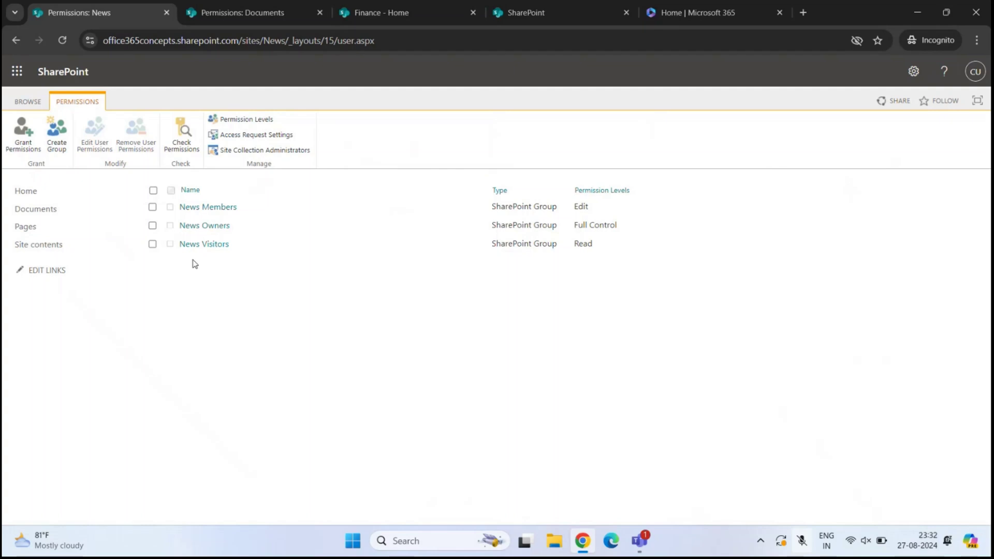
left_click(29, 192)
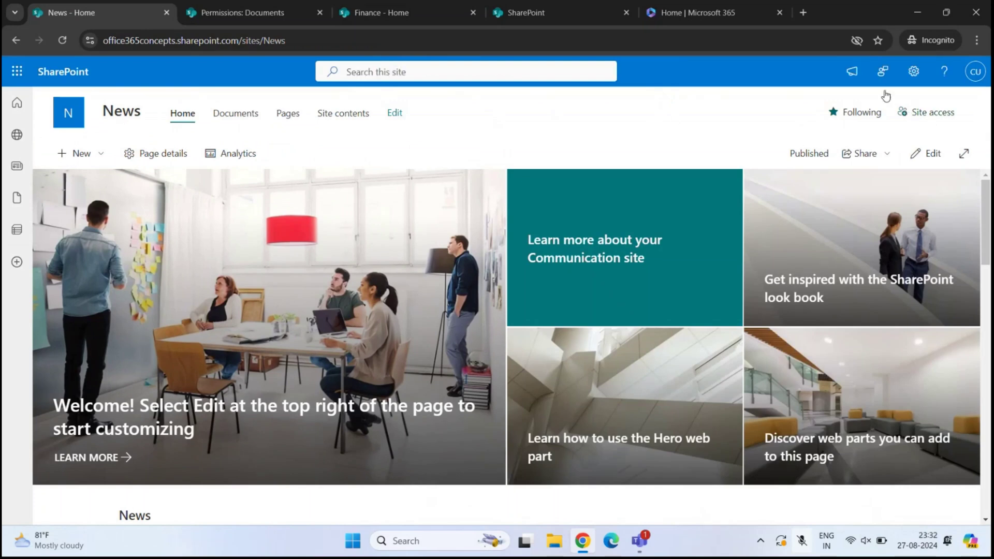
Reopen the News site's advanced permissions settings through site permissions and compare them with the Documents library's permissions page
left_click(913, 72)
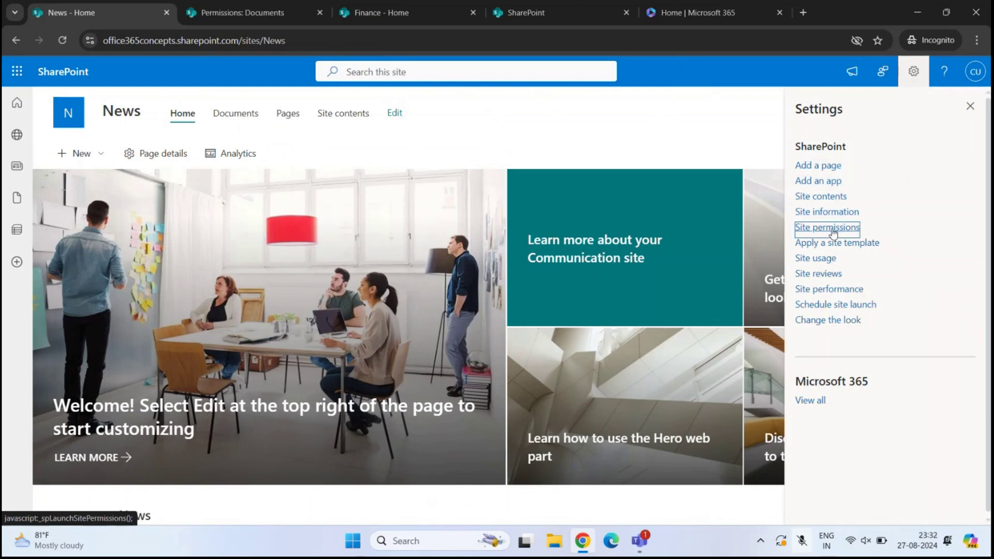
left_click(833, 232)
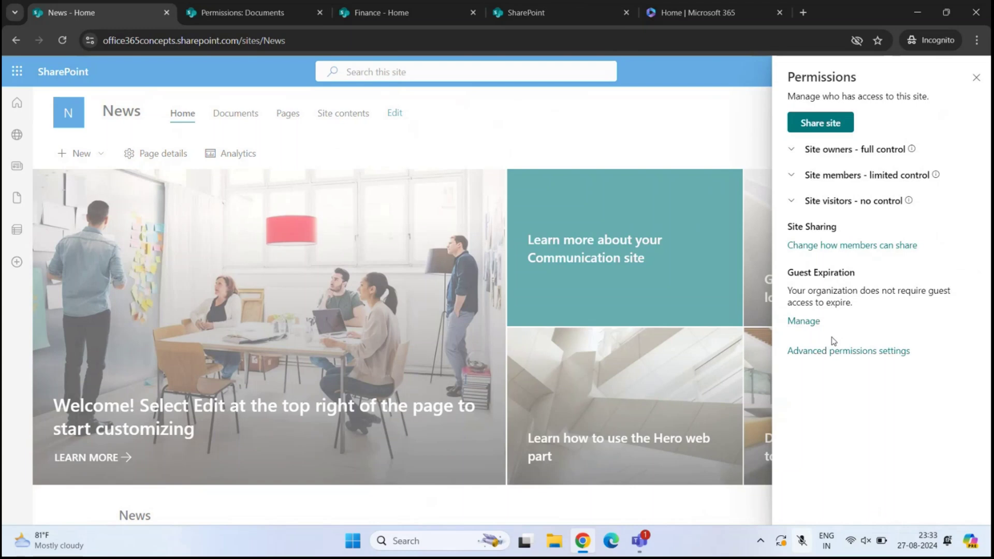
left_click(839, 352)
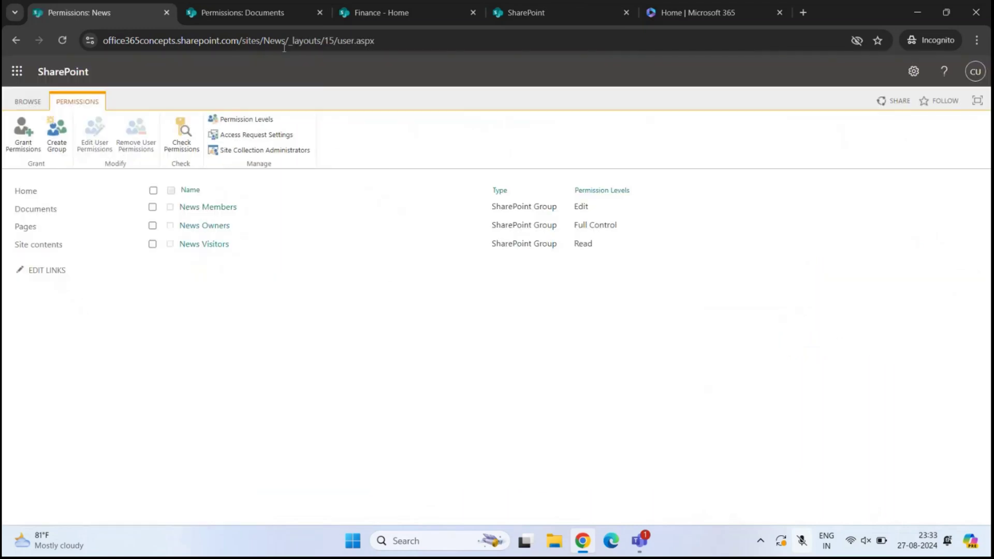
left_click(261, 13)
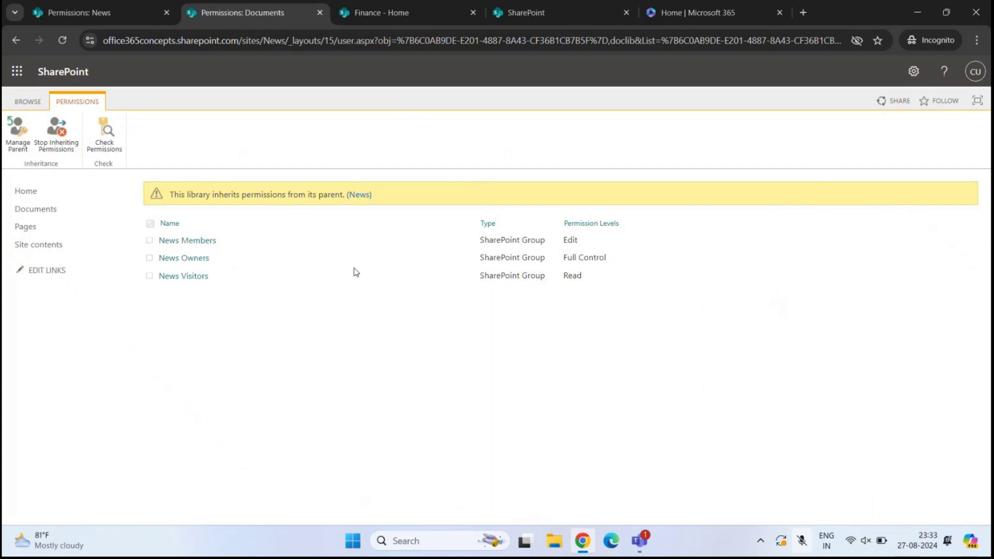
Close the Documents permissions tab and inspect the Finance site's groups in its advanced permissions settings, ending on that site's home page
left_click(321, 12)
left_click(251, 15)
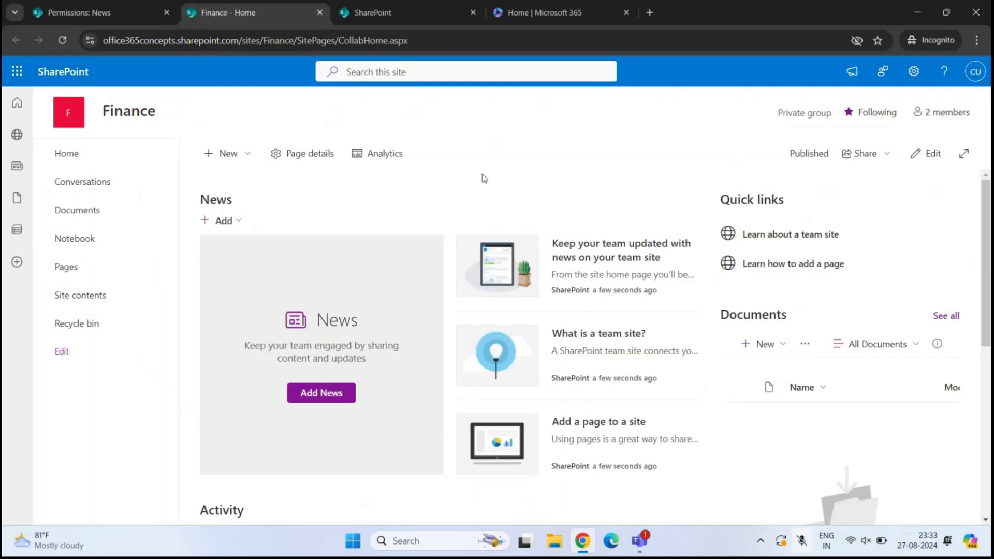
left_click(913, 71)
left_click(833, 229)
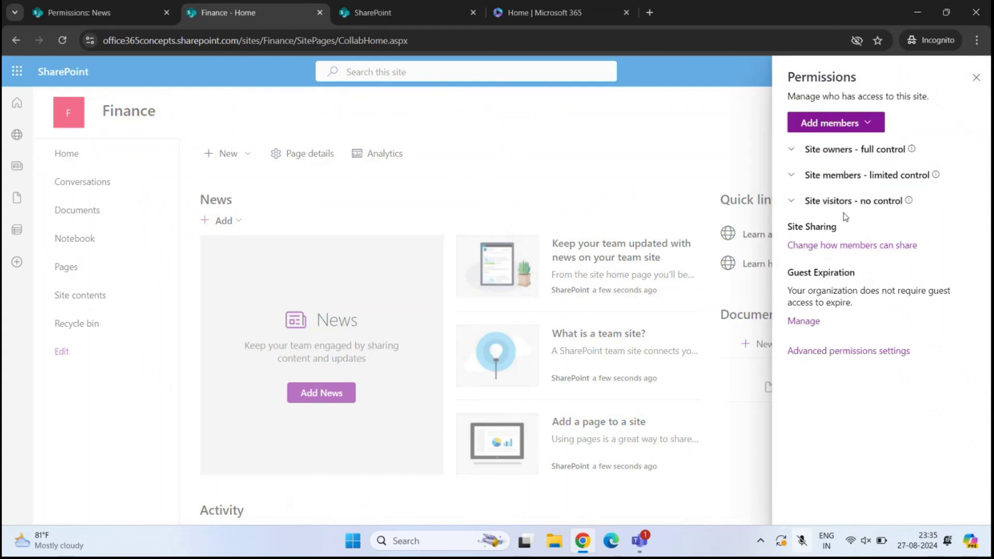
left_click(849, 351)
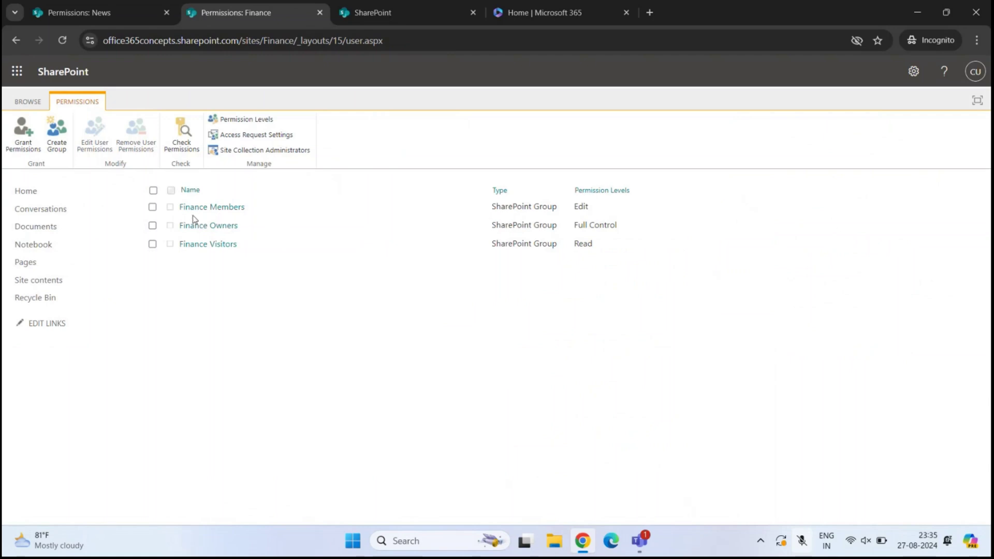
left_click(26, 192)
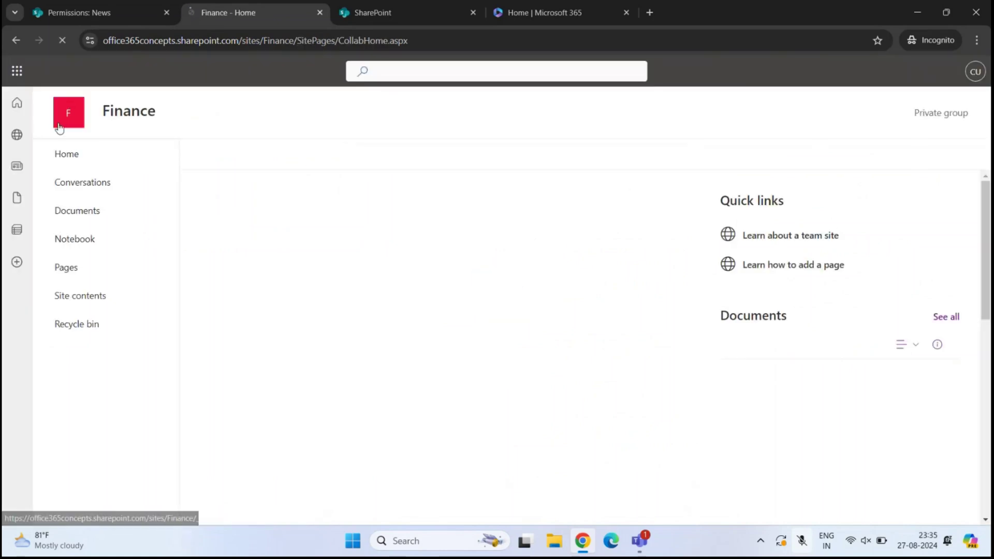